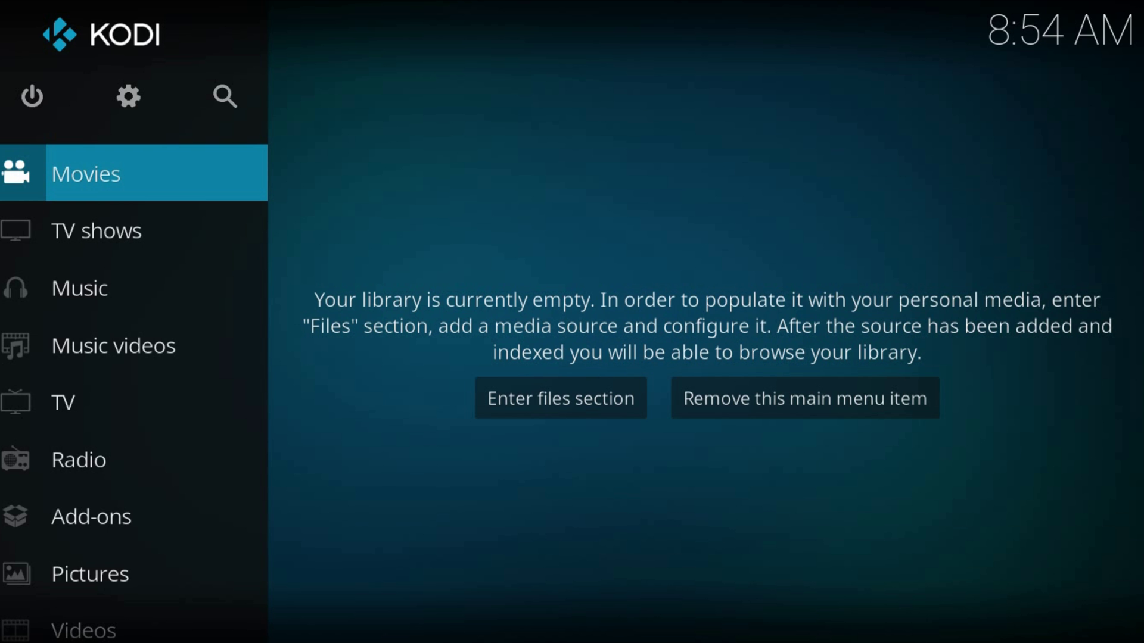
Step: Open File manager from system settings and highlight Add source in the left pane
key(Up)
key(Right)
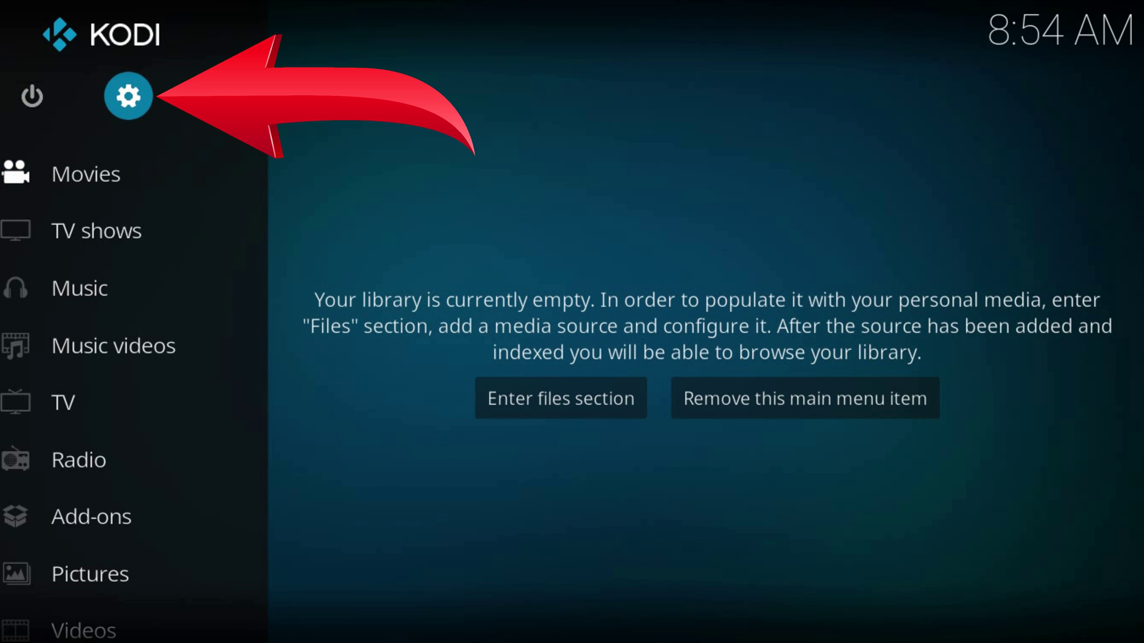
key(Return)
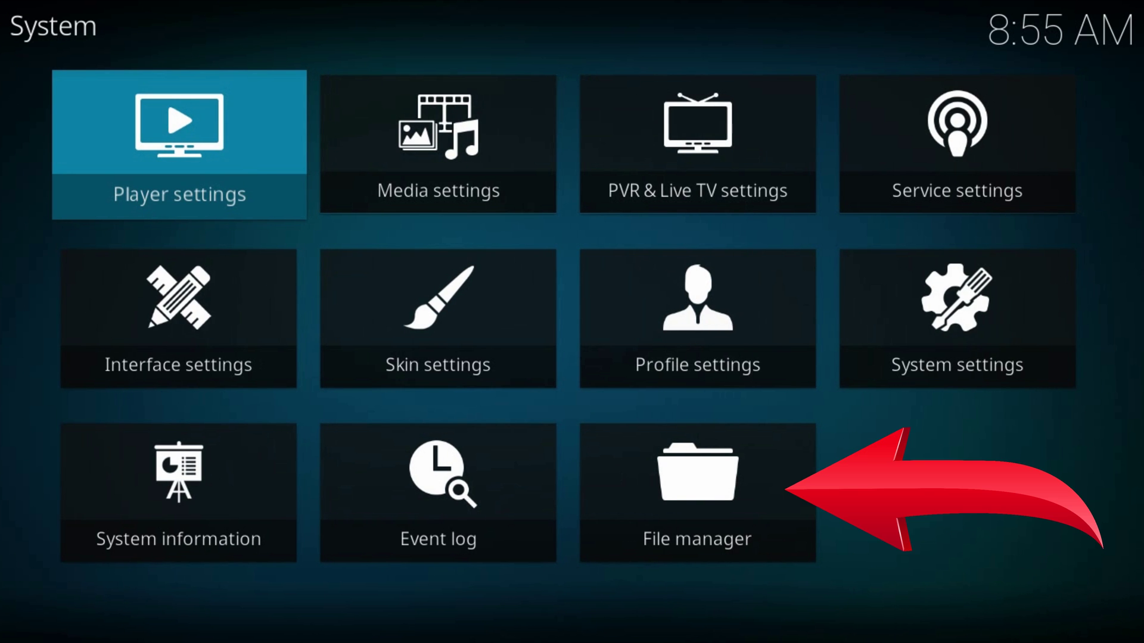
key(Up)
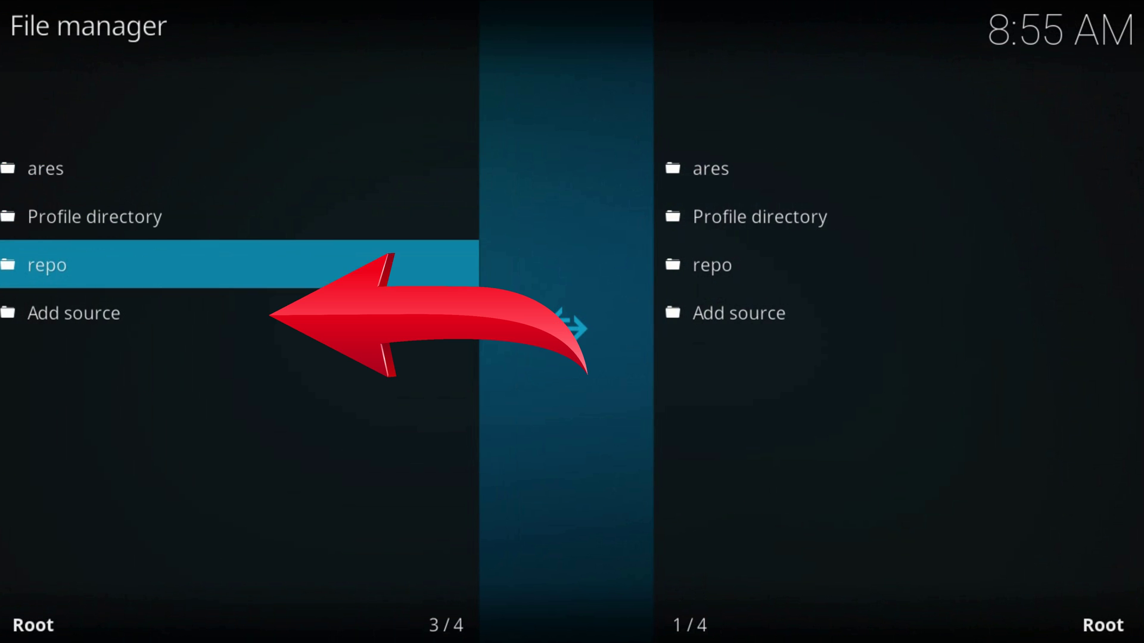
key(Down)
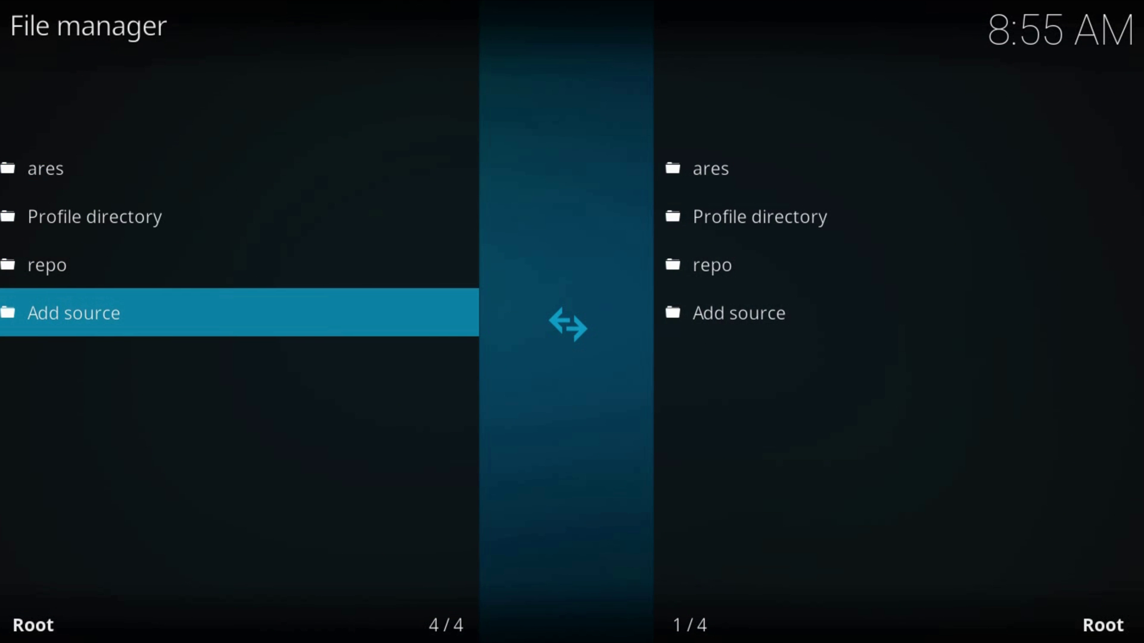
Step: Add a file source named 'master' pointing to the teamjarvis repo URL, then return home
key(Return)
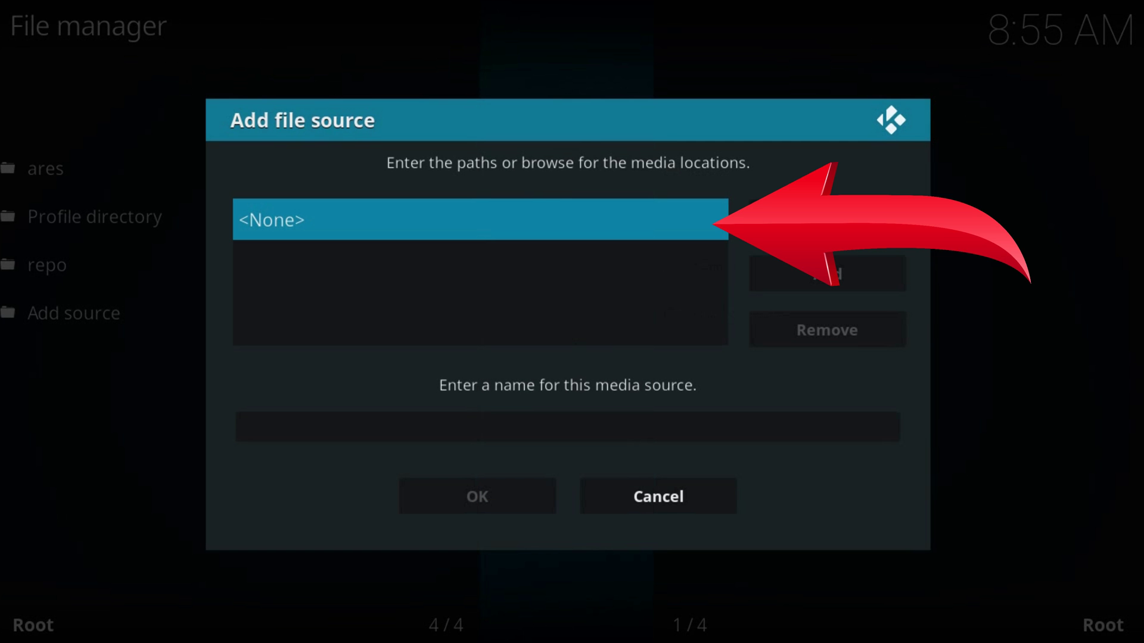
key(Return)
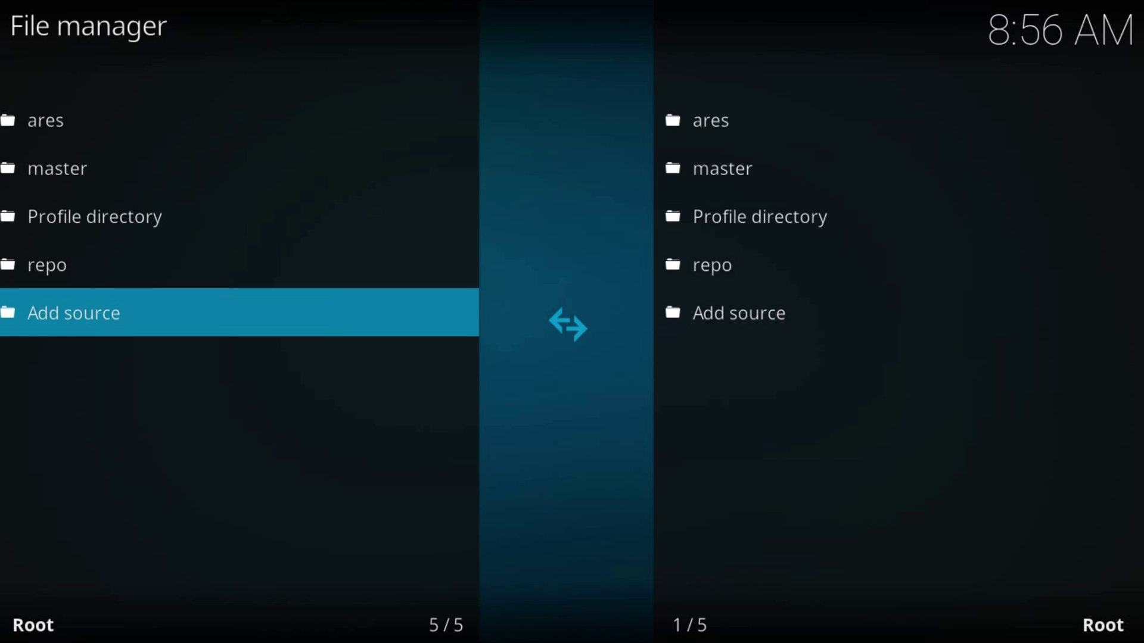
key(Escape)
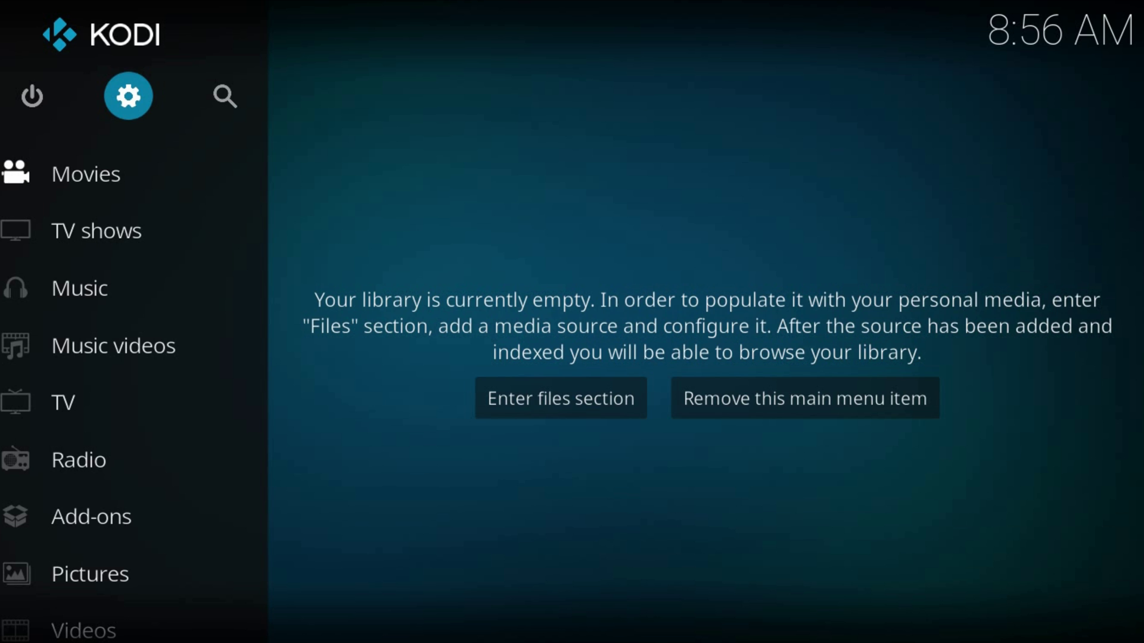
Step: Open the add-on browser (open-box icon) from the home menu's Add-ons section
key(Down)
key(Down)
key(Down)
key(Down)
key(Down)
key(Down)
key(Down)
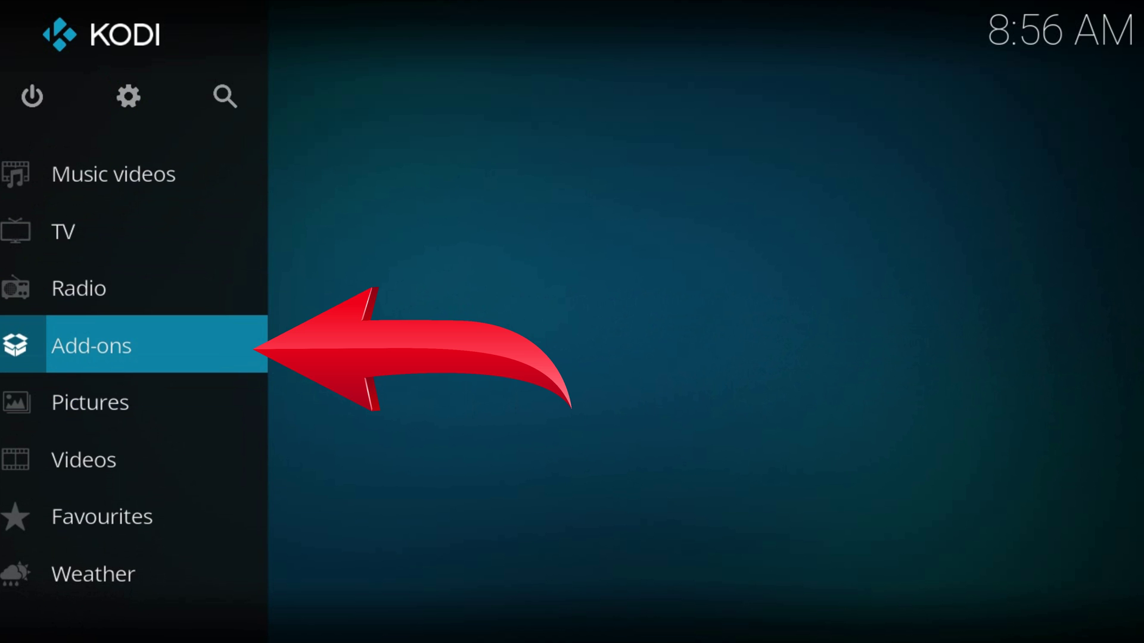
key(Return)
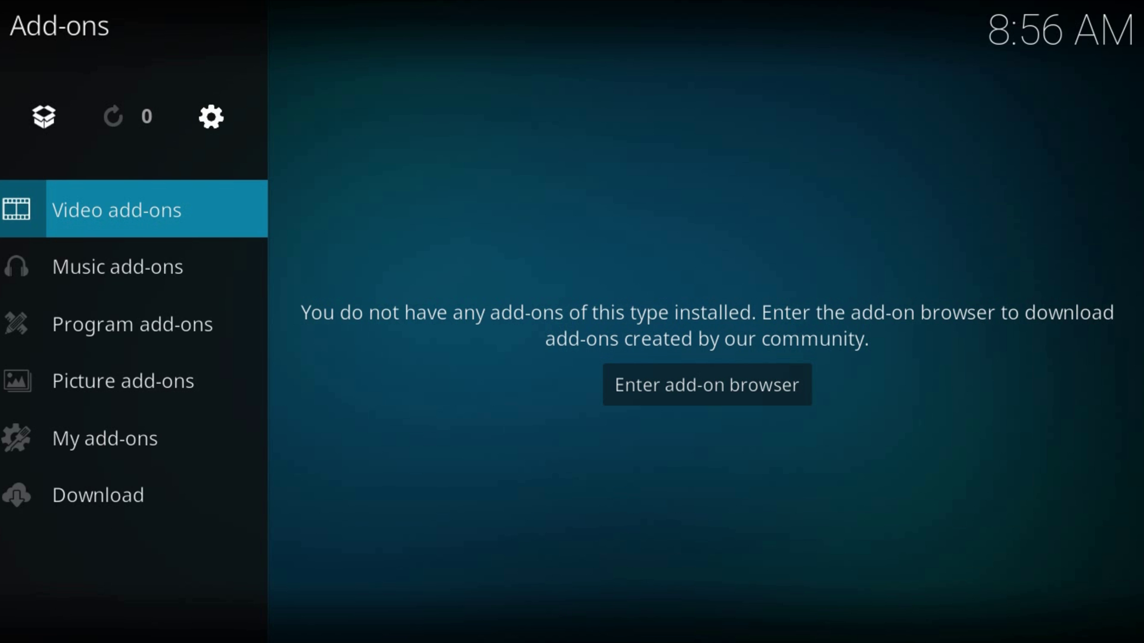
key(Up)
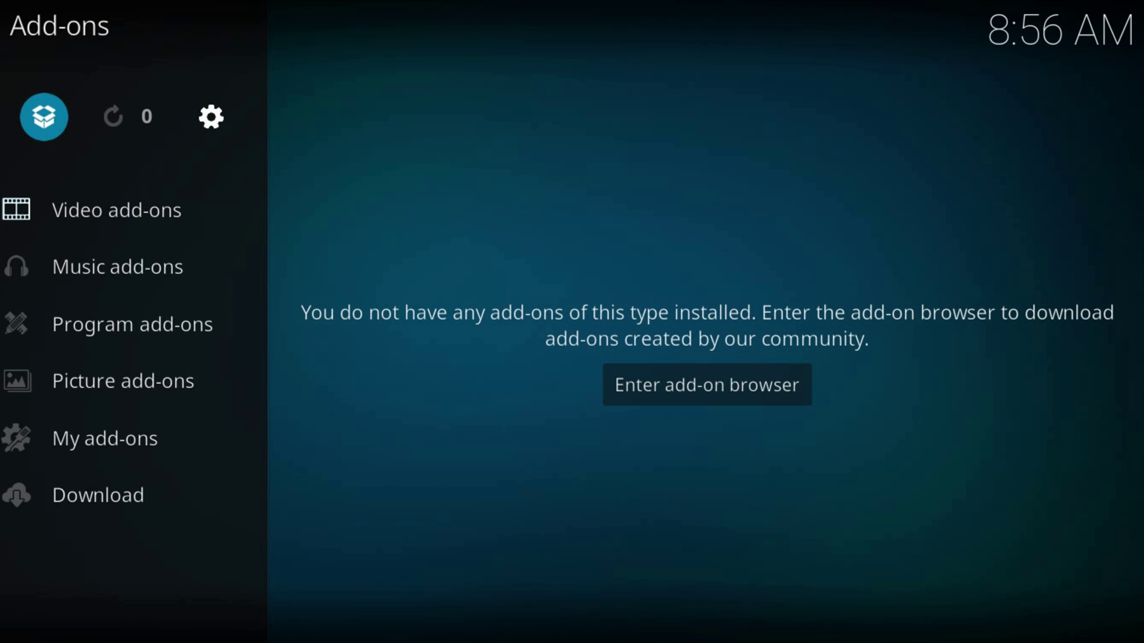
key(Return)
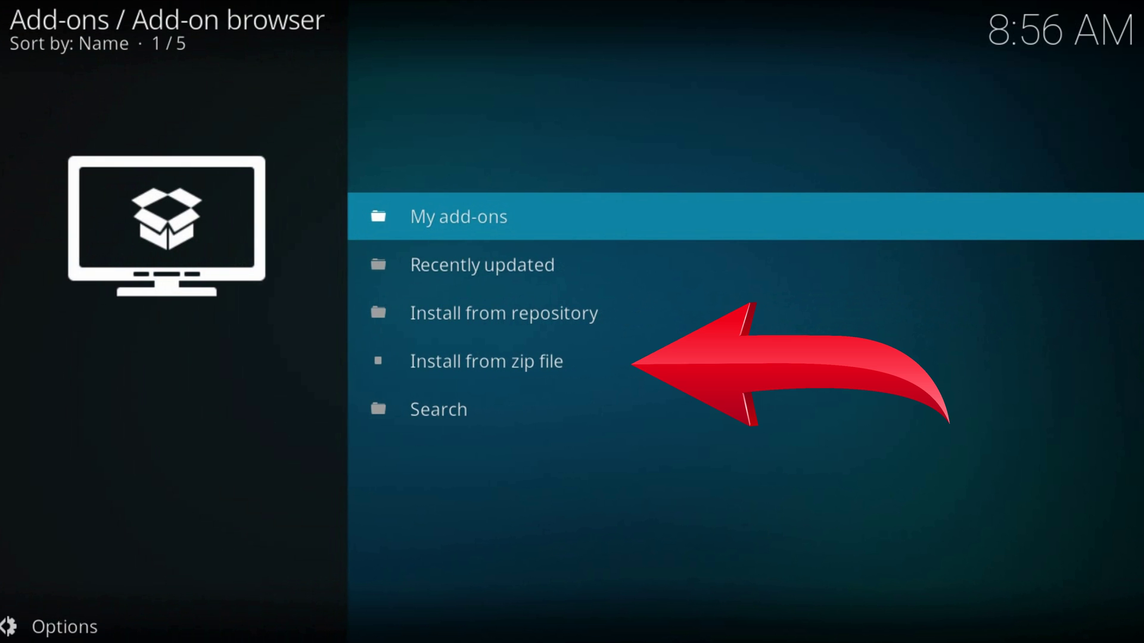
Step: Move to 'Install from zip file' to install the Team Jarvis repo from the master source
key(Down)
key(Down)
key(Down)
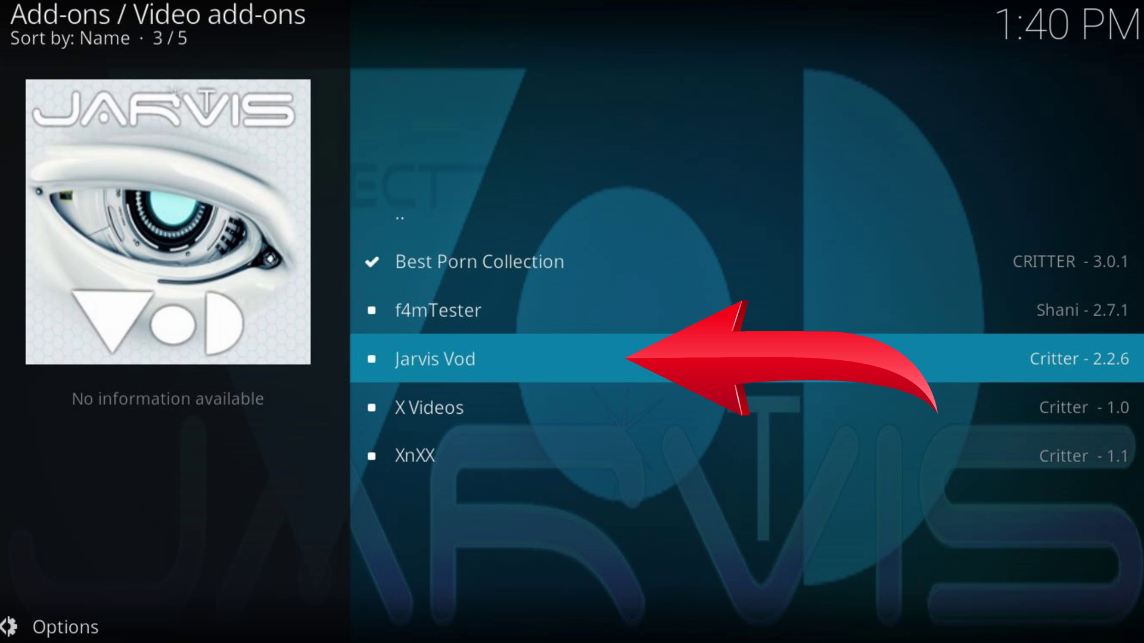
Step: Install Jarvis Vod from its details page and back out toward the repository list
key(Return)
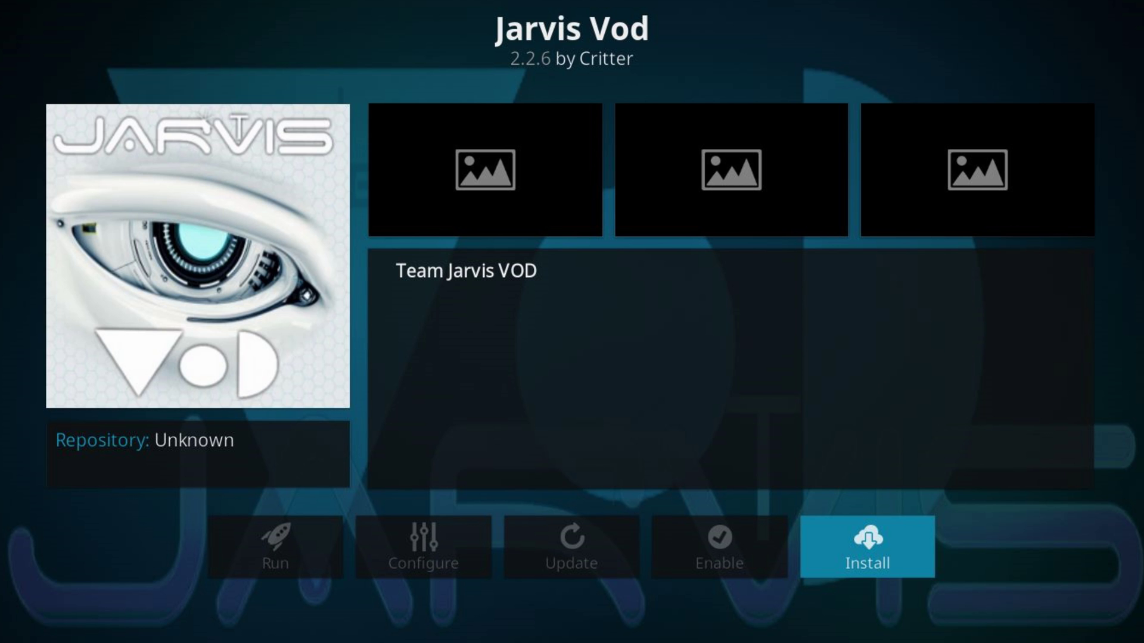
key(Return)
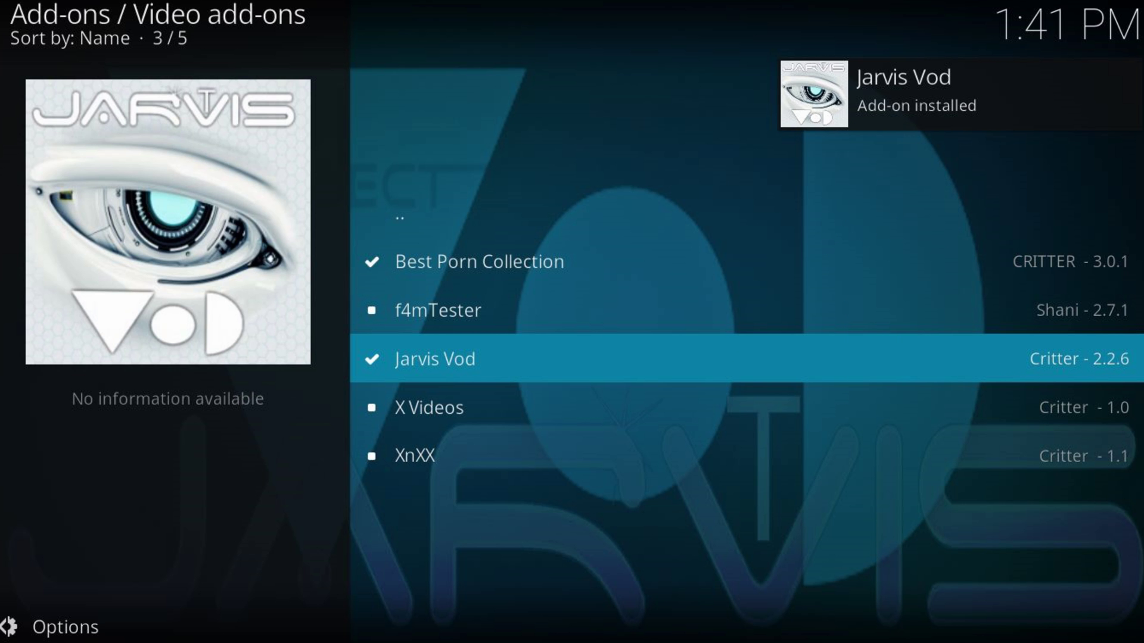
key(BackSpace)
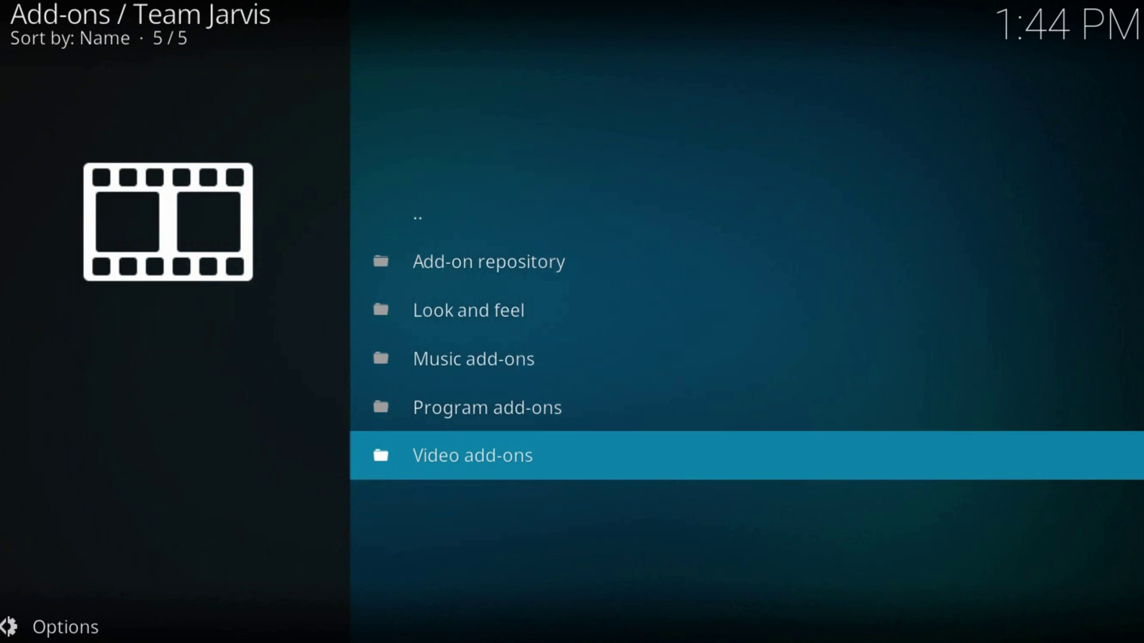
Step: Back out to Add-ons and launch the Jarvis Vod tile in the Video add-ons row
key(BackSpace)
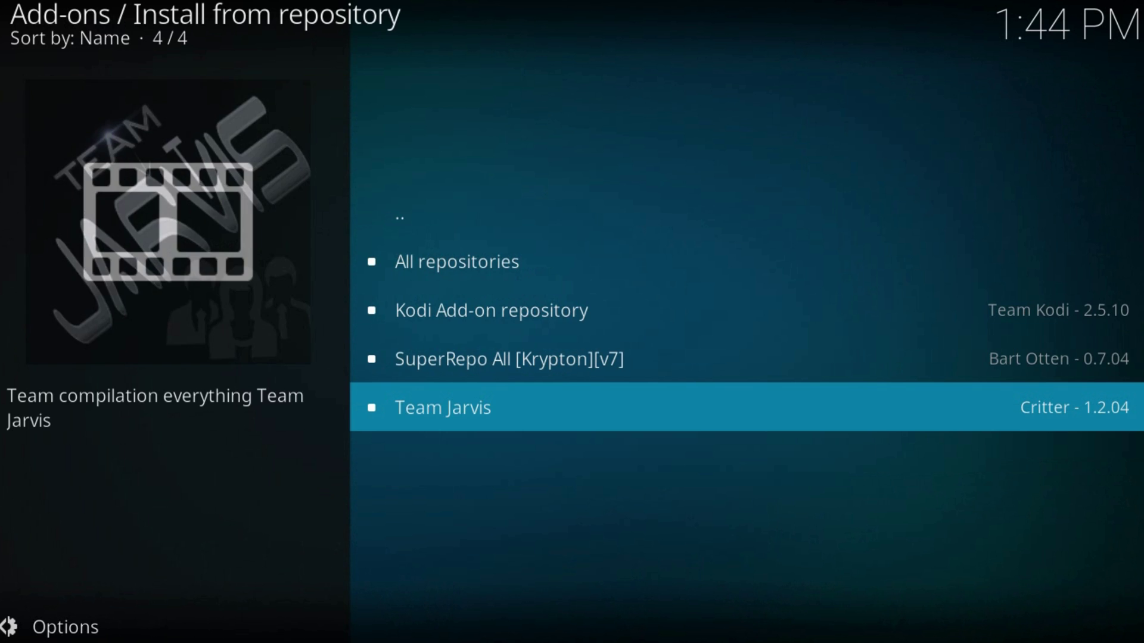
key(BackSpace)
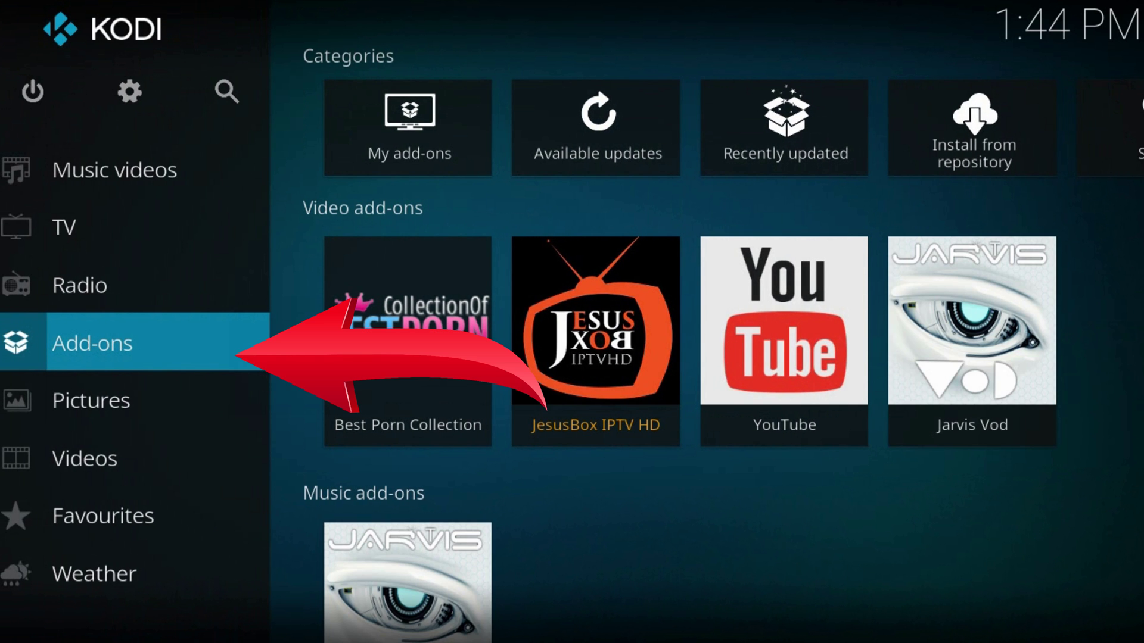
key(Right)
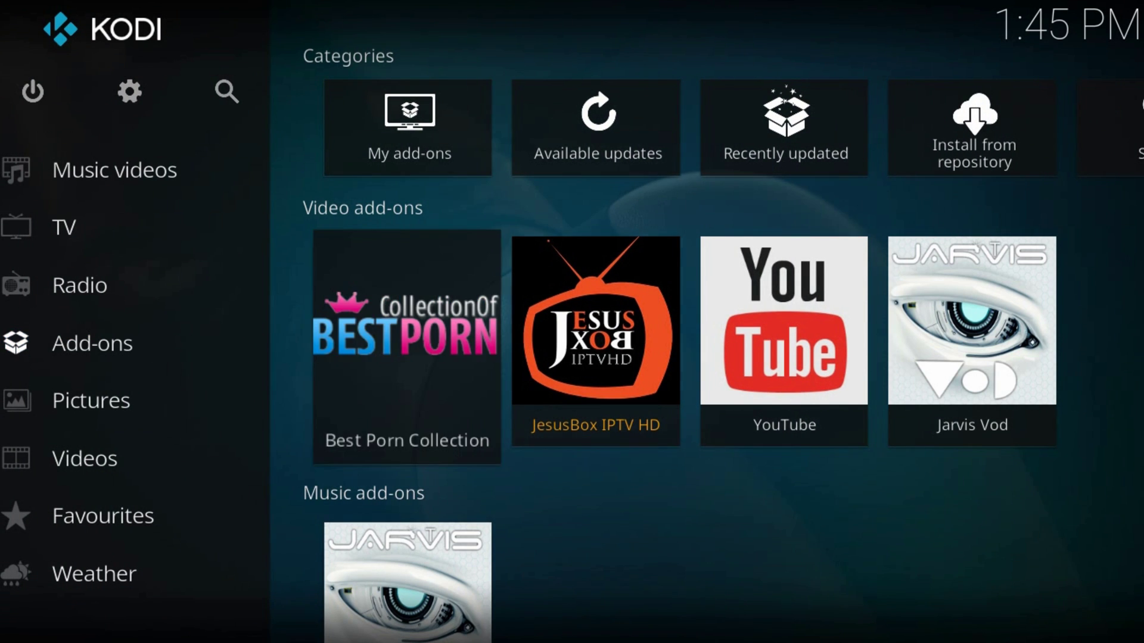
key(Right)
key(Right)
key(Right)
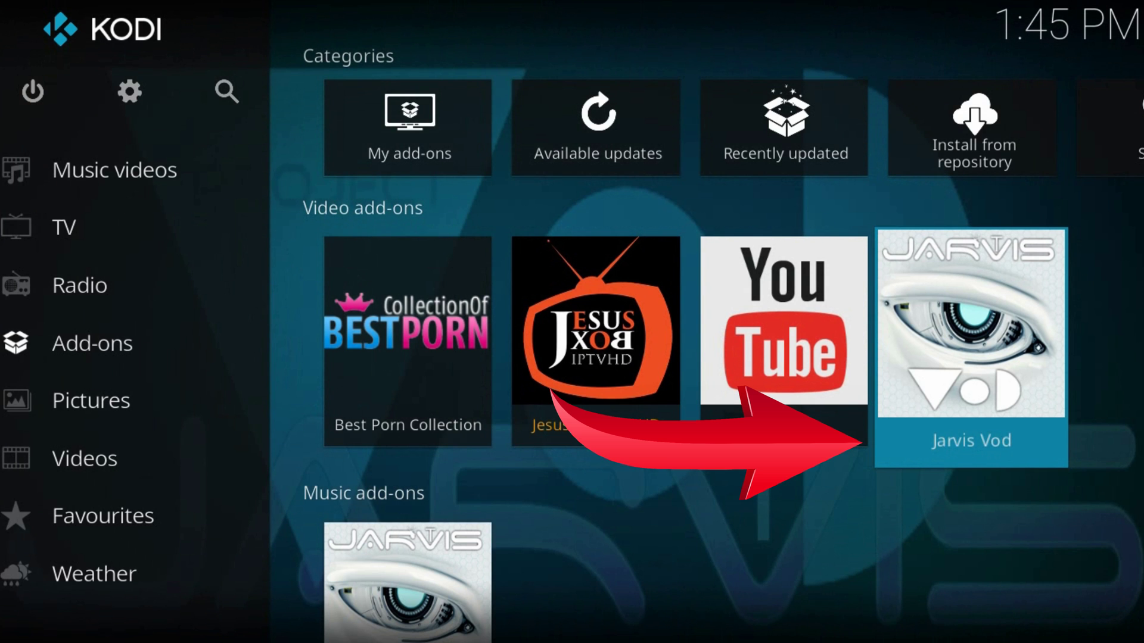
key(Return)
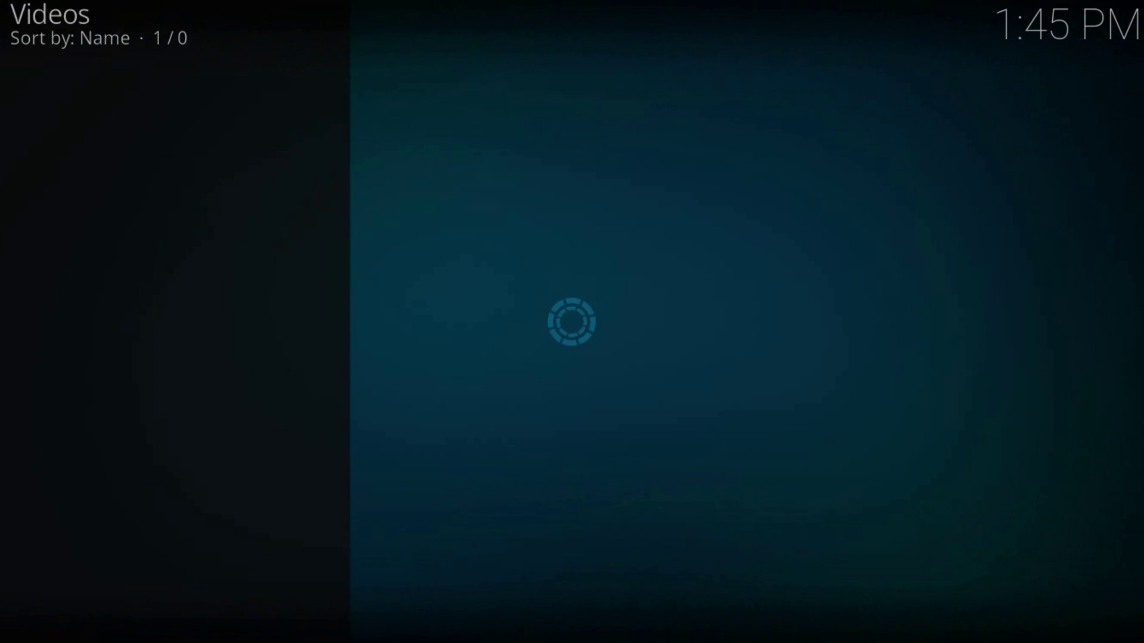